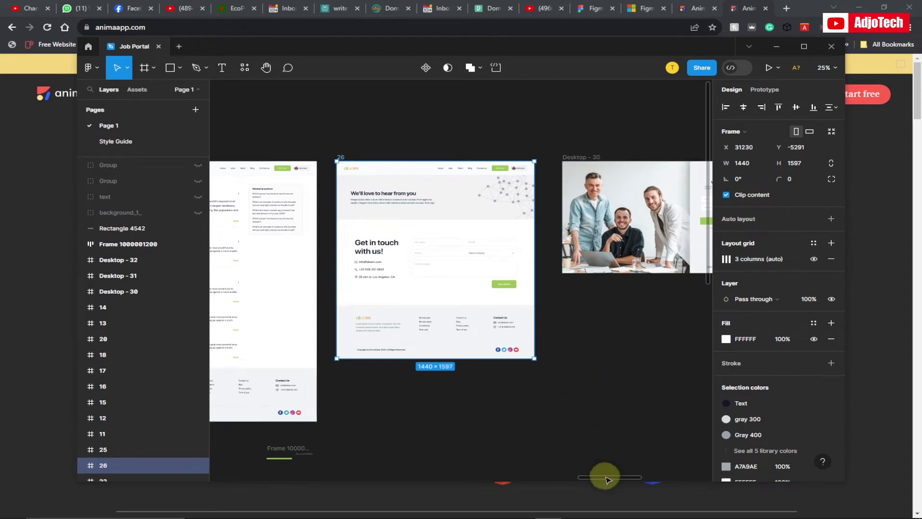
Step: Pan the canvas from contact frame 26 across to Job Portal frames 16–18
drag(603, 473, 403, 480)
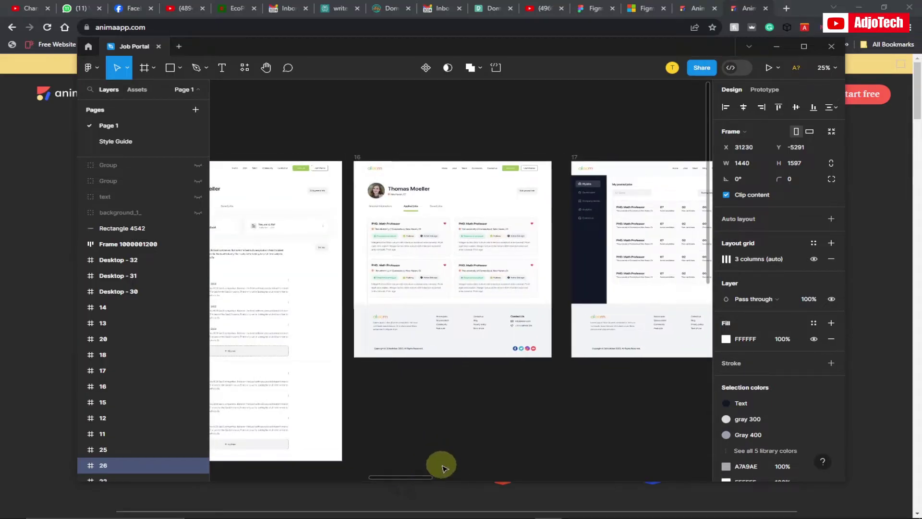
drag(425, 480, 447, 479)
Step: Bring up VS Code and scroll through the exported style.css
mouse_move(387, 514)
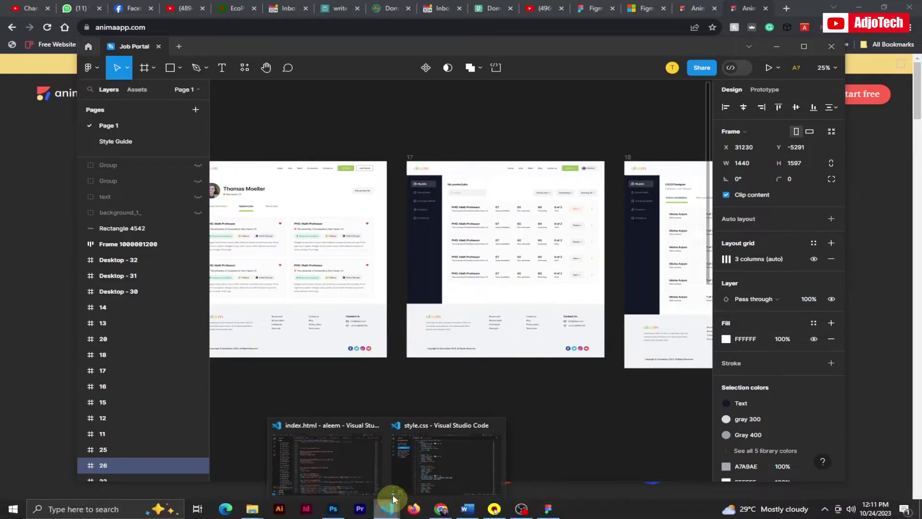
click(446, 457)
scroll(351, 214, down, 18)
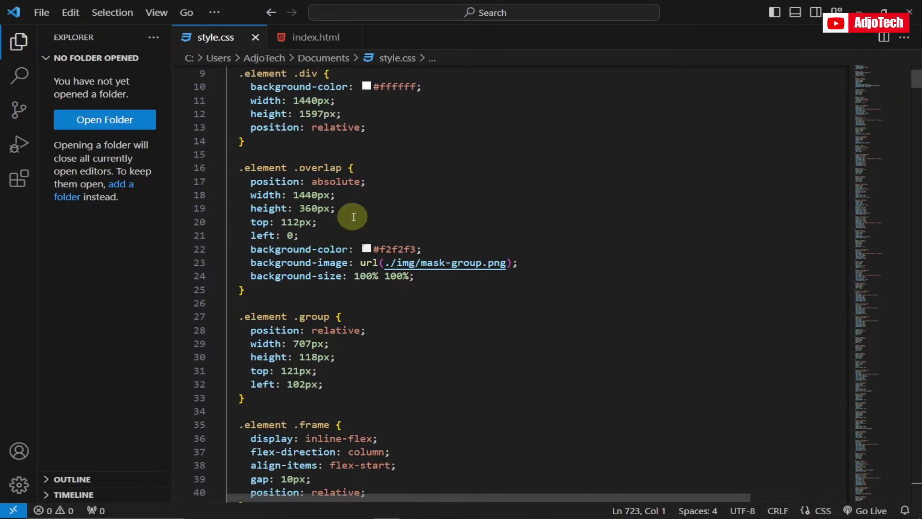
scroll(352, 214, down, 7)
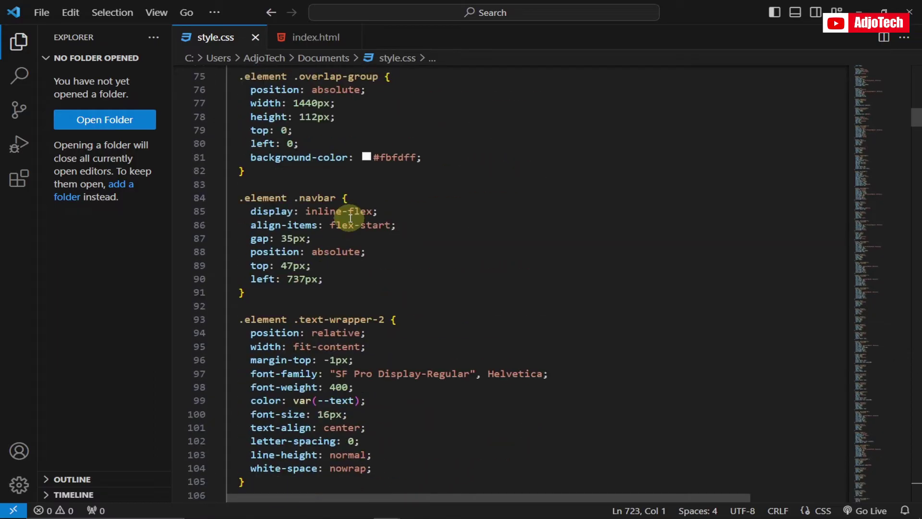
Step: Scroll through the contact page markup in index.html, with its form fields, navbar and footer
click(320, 41)
scroll(393, 200, down, 3)
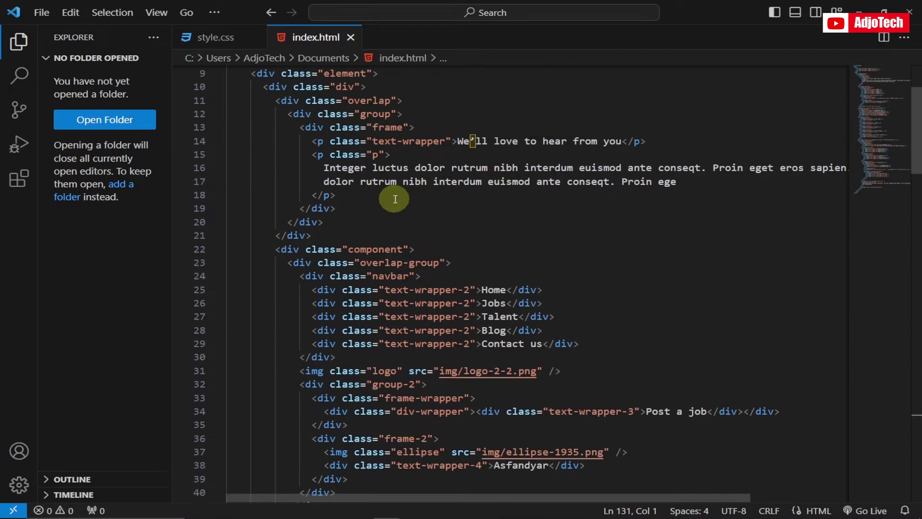
scroll(395, 199, down, 12)
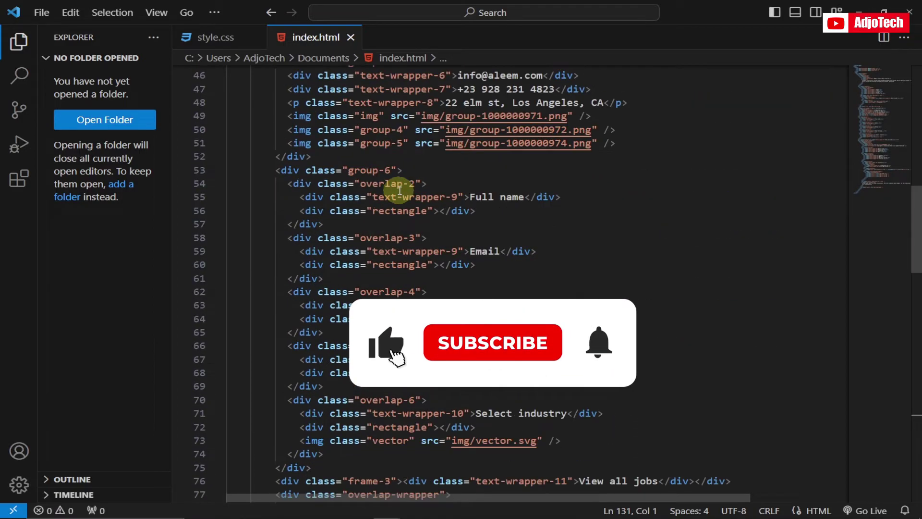
scroll(400, 192, down, 3)
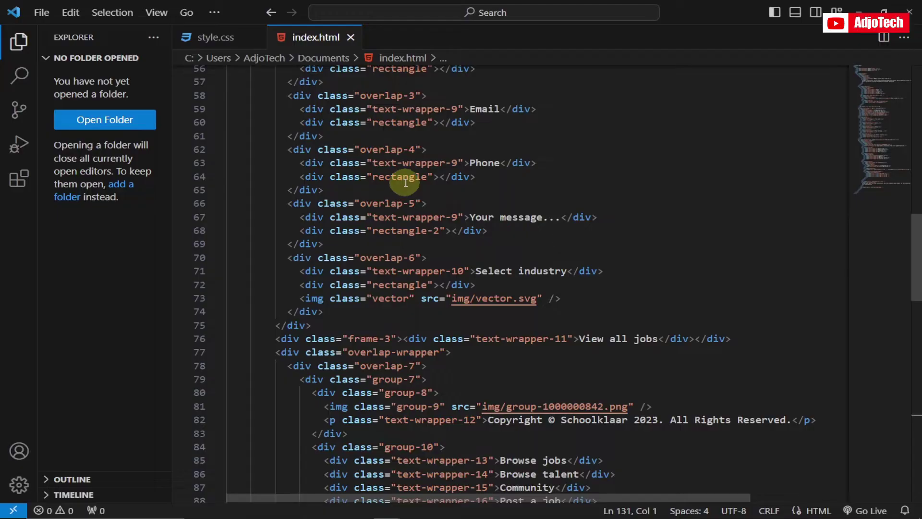
Step: Return to the Job Portal file in Figma and pan back to the 'Get in touch with us!' frame 26
mouse_move(472, 513)
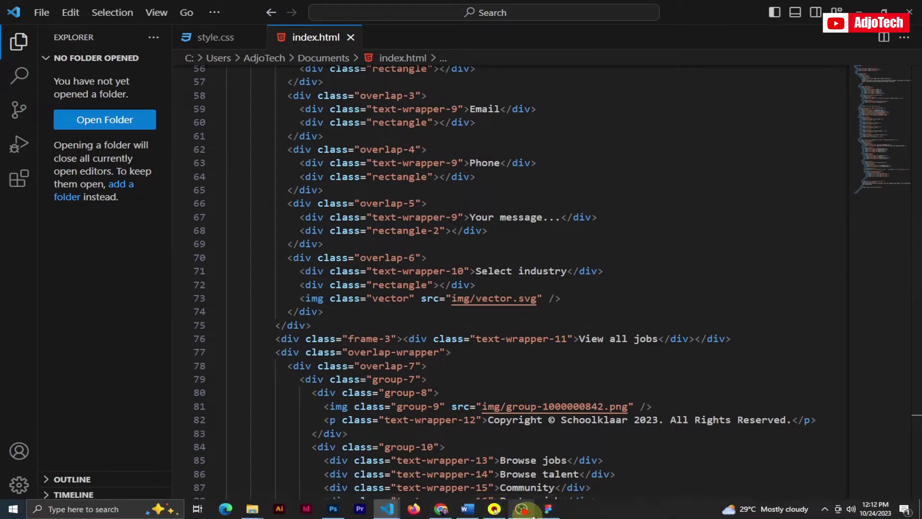
click(550, 510)
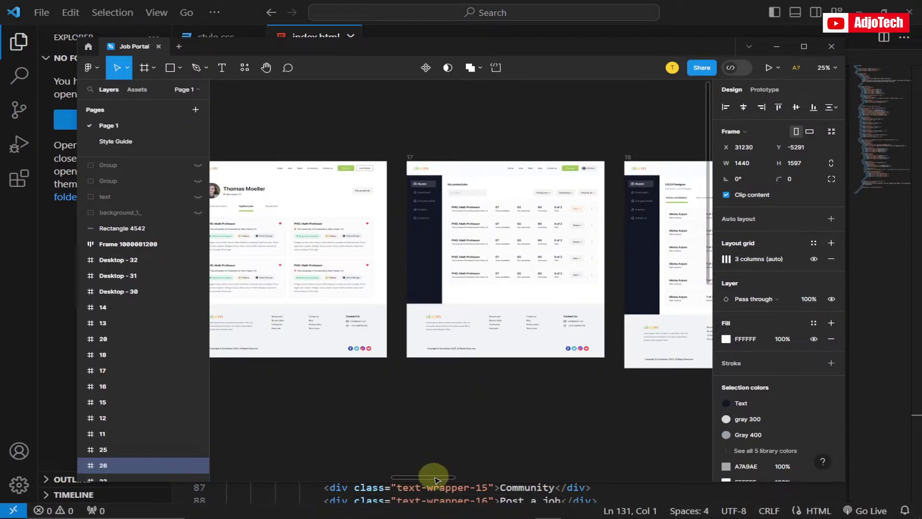
mouse_move(411, 478)
mouse_down()
mouse_move(331, 476)
mouse_move(398, 473)
mouse_up()
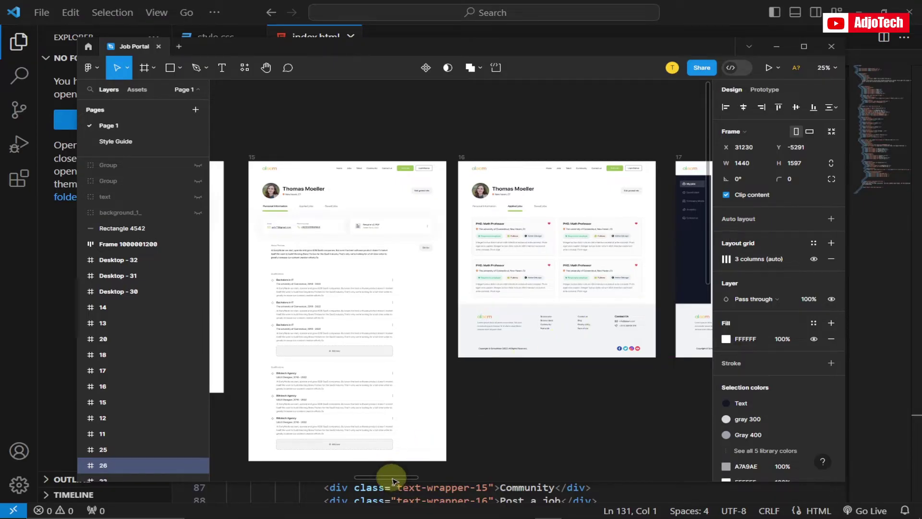
drag(392, 481, 617, 450)
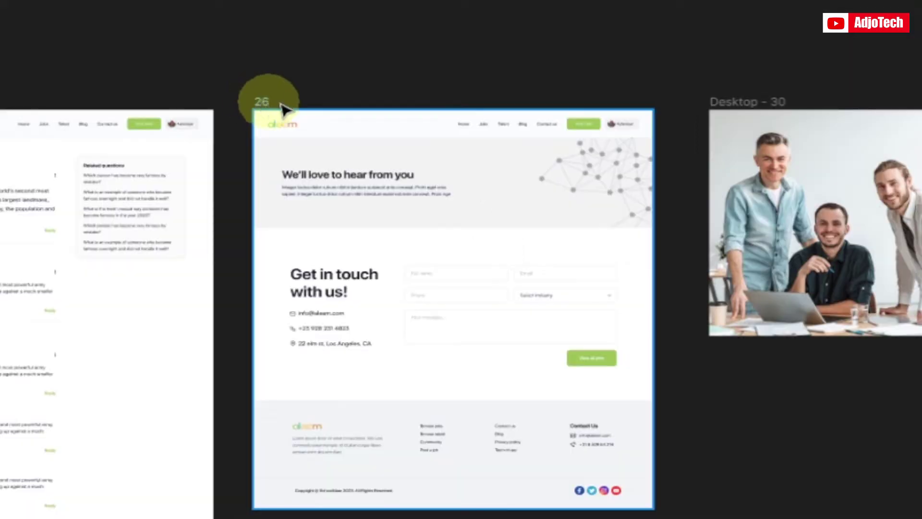
click(424, 183)
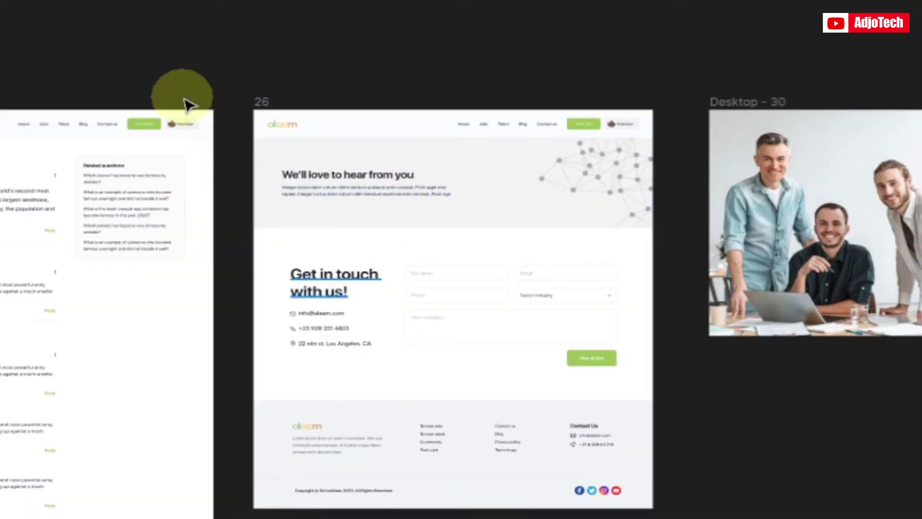
Step: Select the entire contact frame 26 and switch on Dev Mode
click(266, 108)
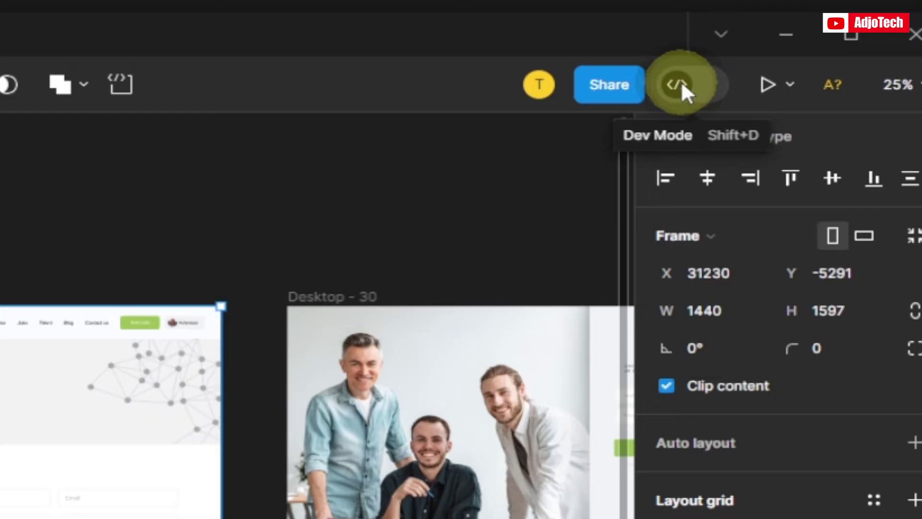
click(681, 82)
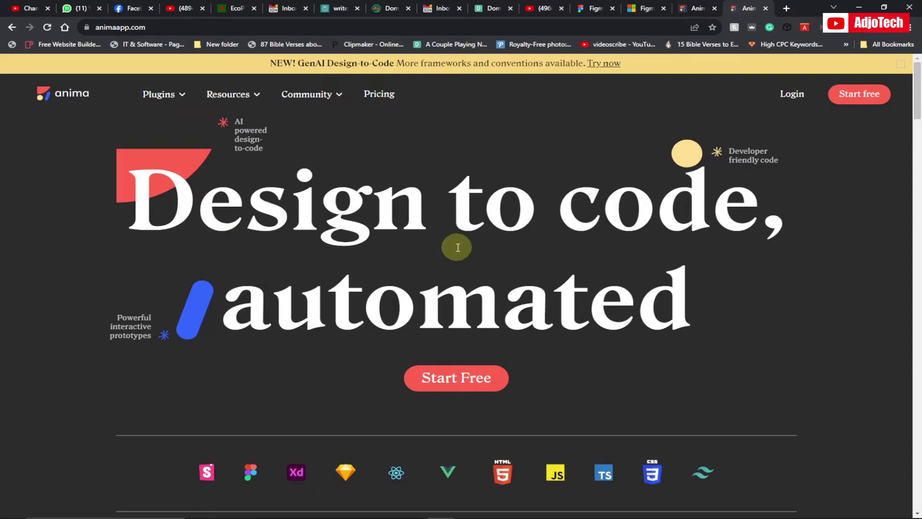
Step: Scroll through Anima's design-to-code homepage, then return to Figma's Dev Mode view of frame 26
scroll(458, 248, down, 12)
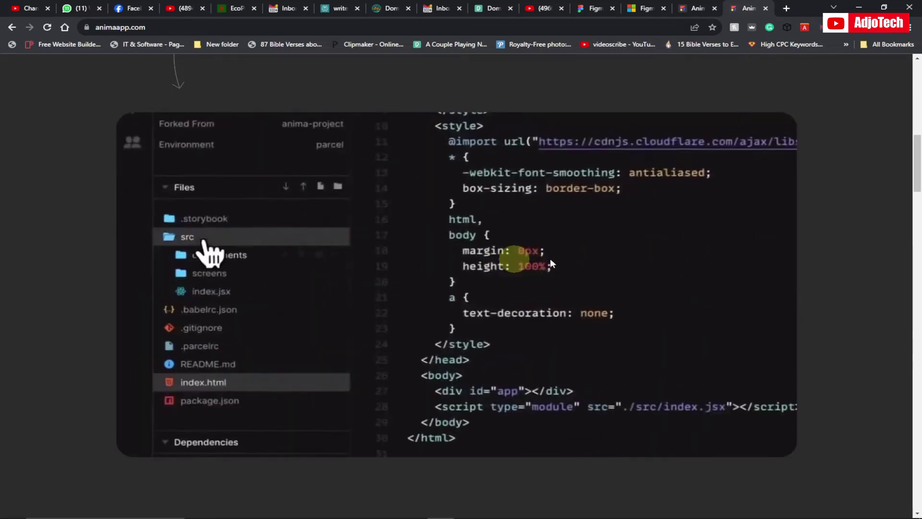
scroll(581, 278, down, 7)
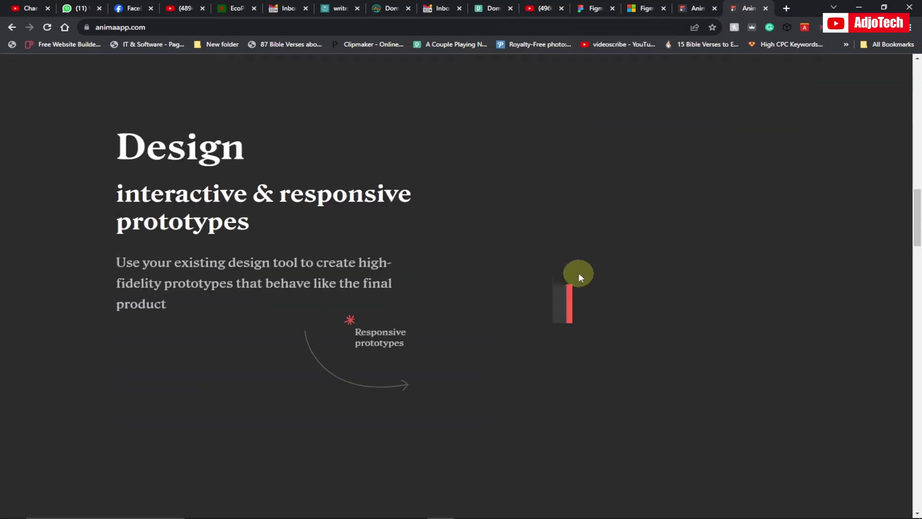
scroll(578, 273, up, 10)
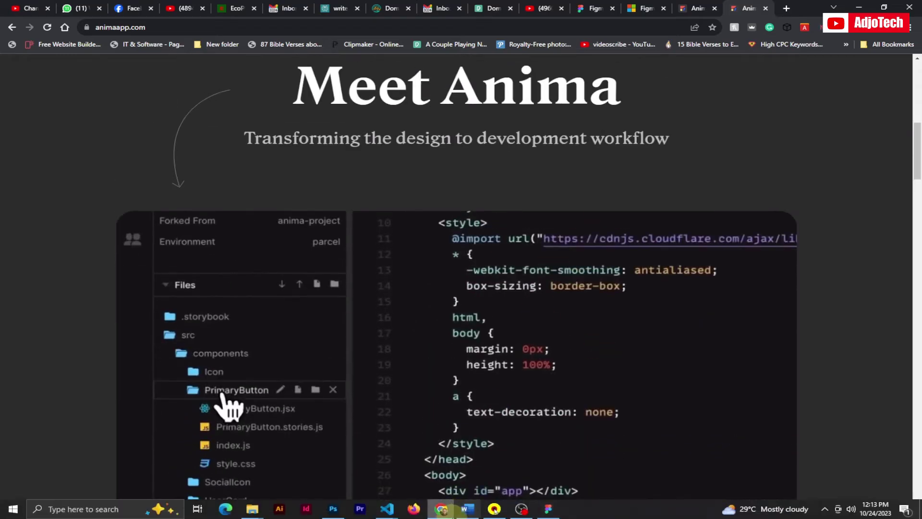
click(548, 508)
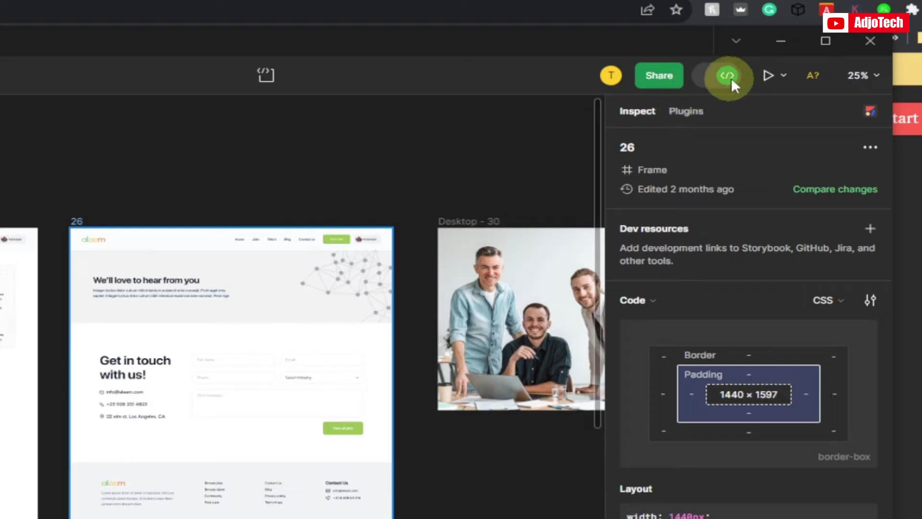
Step: Search the Dev Mode plugins for 'anim' and launch the Anima Figma to HTML plugin
click(689, 110)
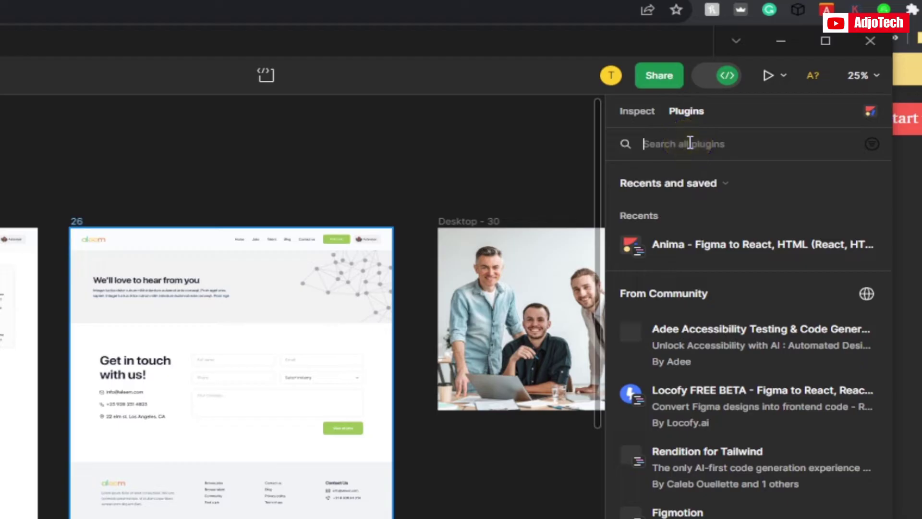
text(anim)
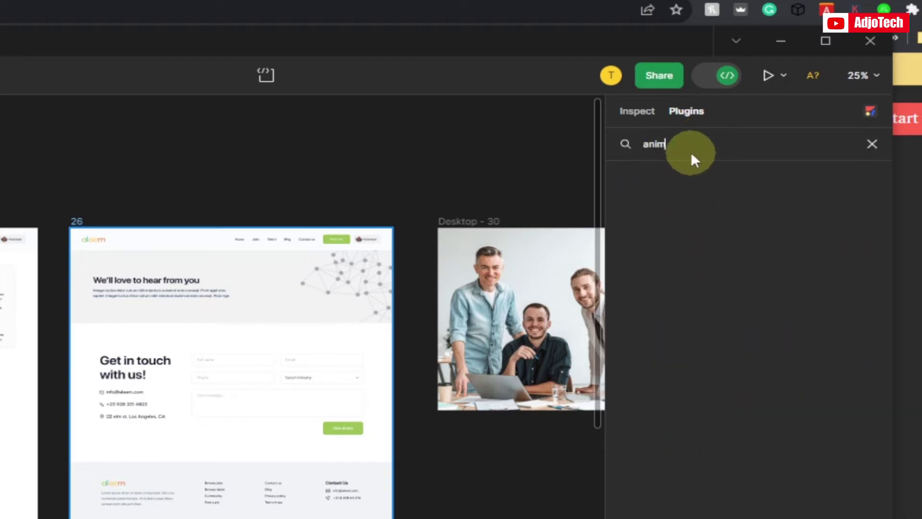
click(681, 210)
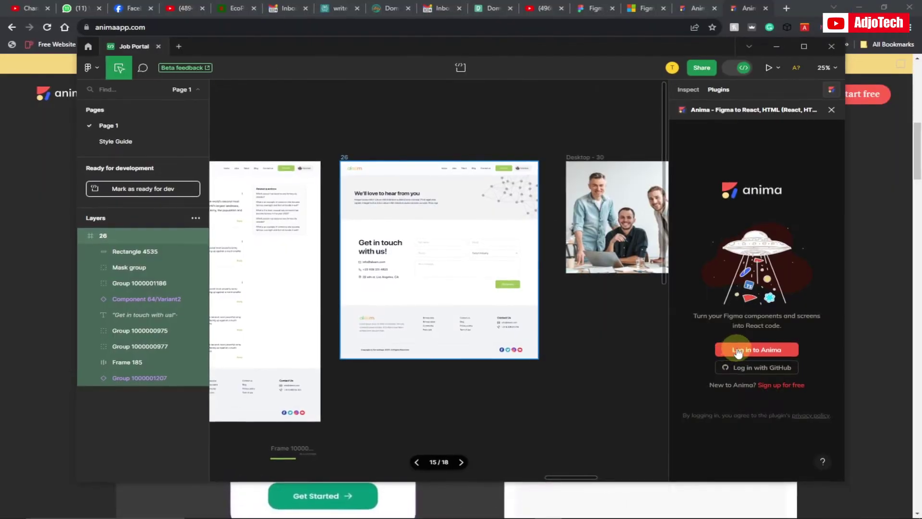
Step: Log the Anima plugin in to an Anima account until the login completes
click(738, 351)
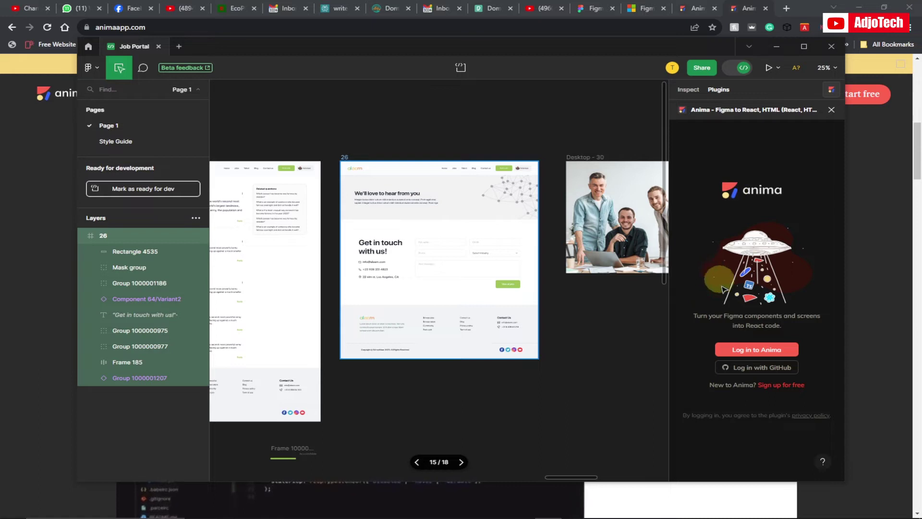
click(762, 350)
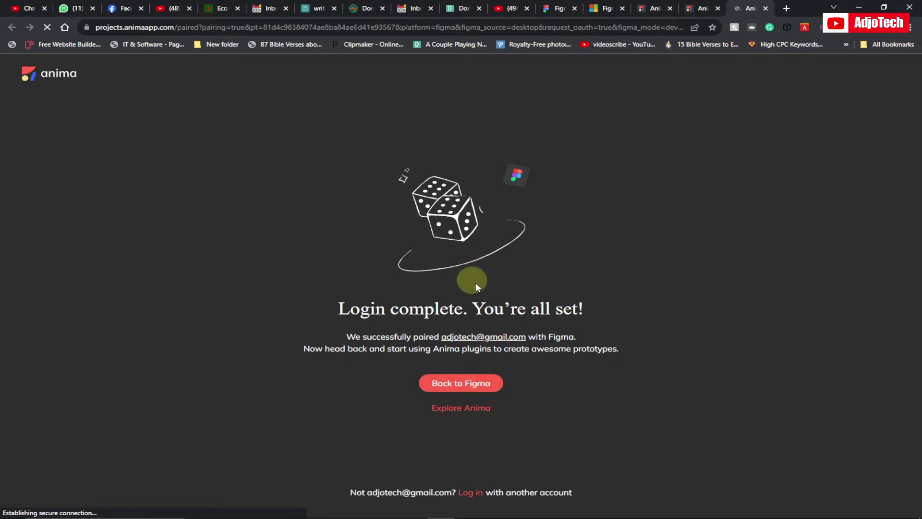
Step: Go 'Back to Figma' from the login page and let Chrome open the Figma app
click(458, 387)
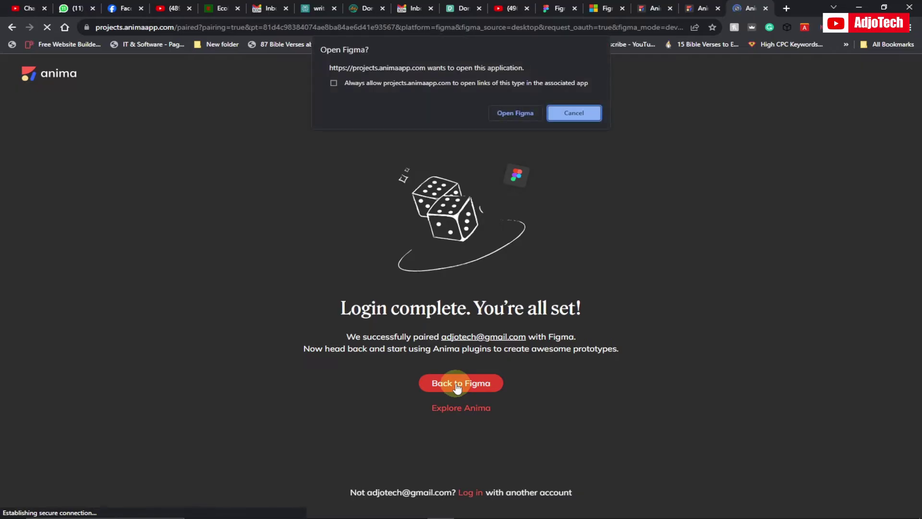
click(505, 113)
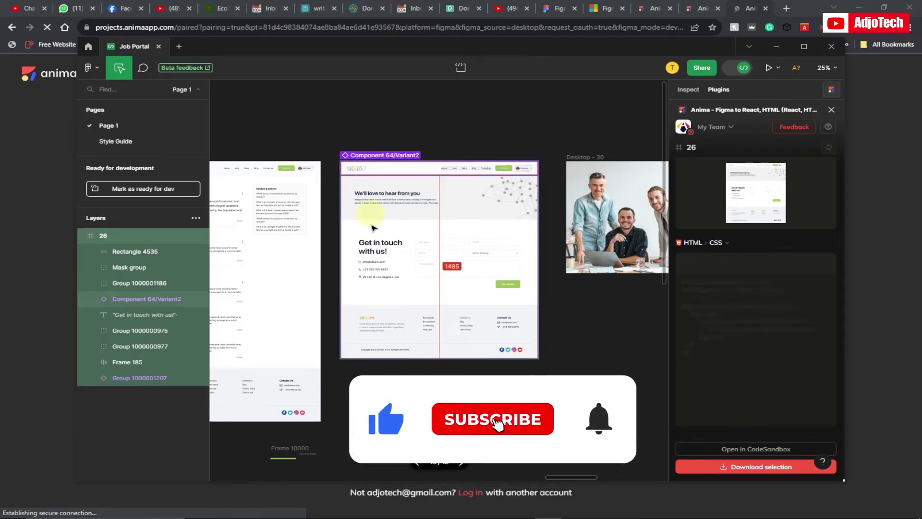
Step: Select frame 26 content, review Anima's generated index.html markup, and copy it
click(386, 193)
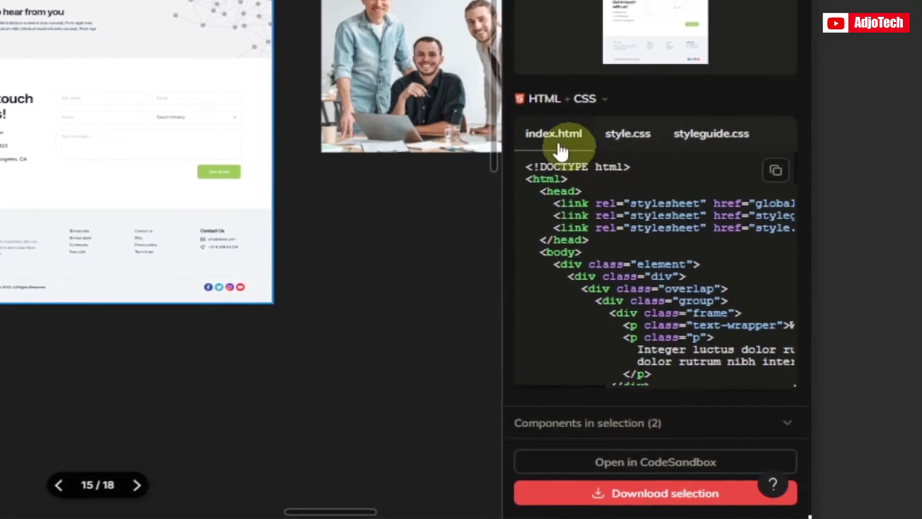
scroll(644, 265, down, 15)
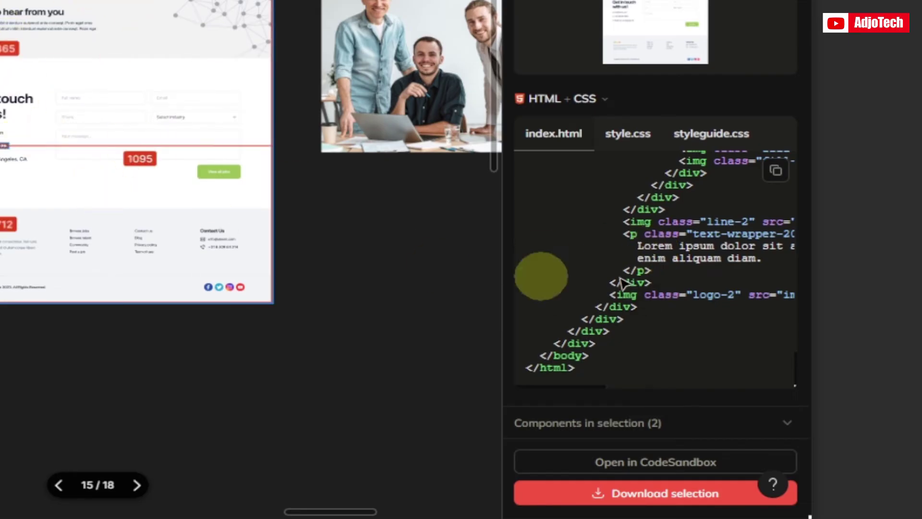
scroll(649, 276, up, 15)
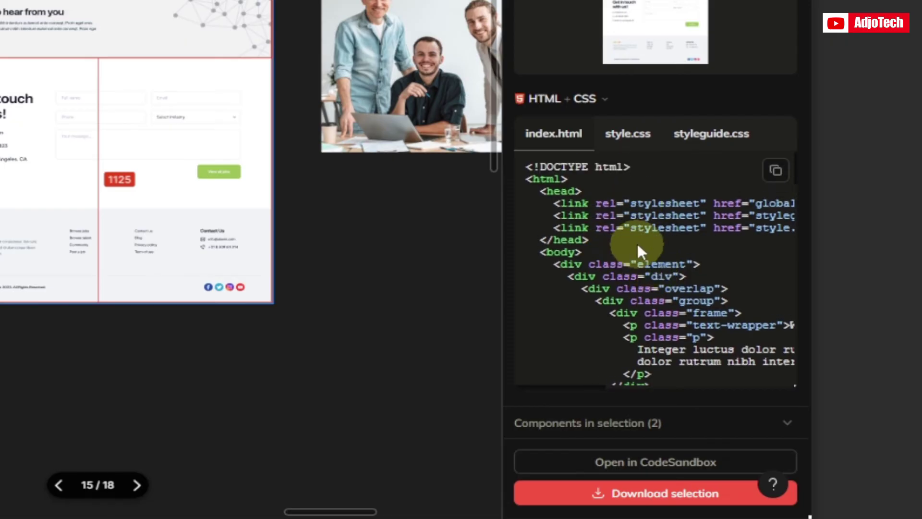
scroll(639, 242, down, 10)
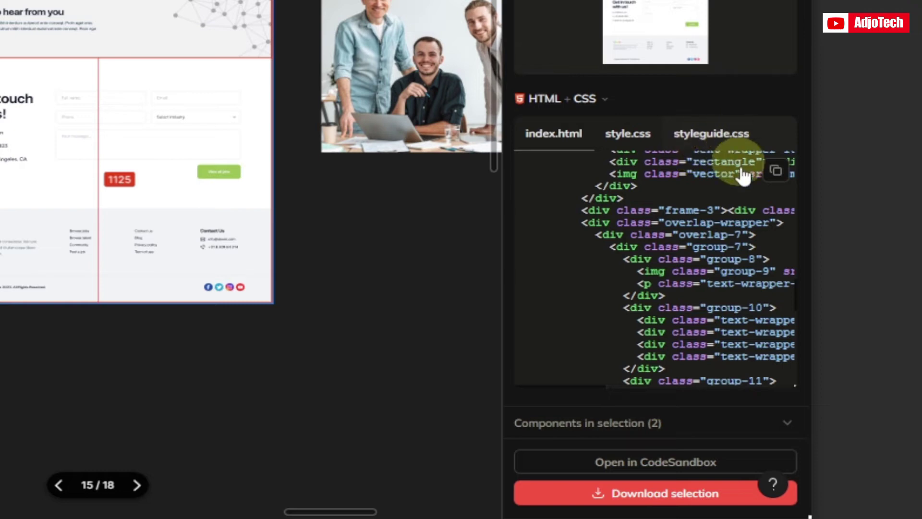
click(567, 142)
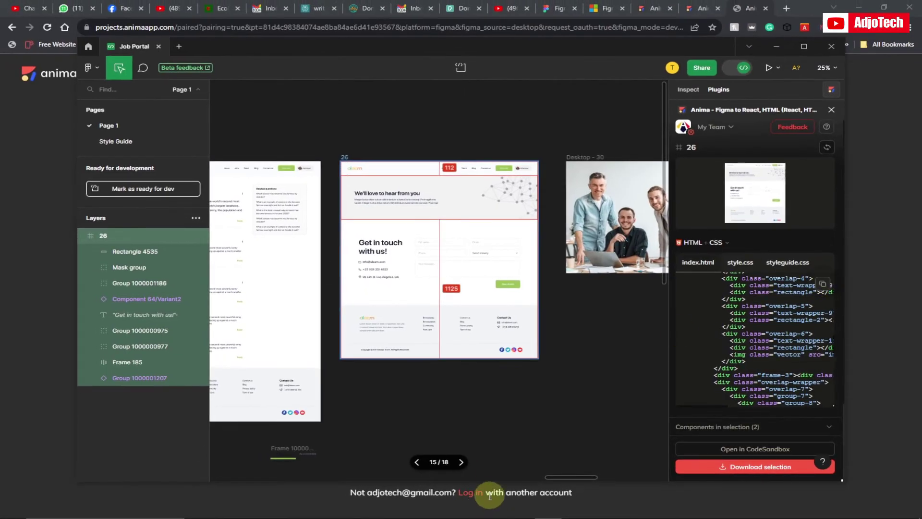
Step: Replace index.html's old code with the pasted 131-line Anima markup
mouse_move(447, 512)
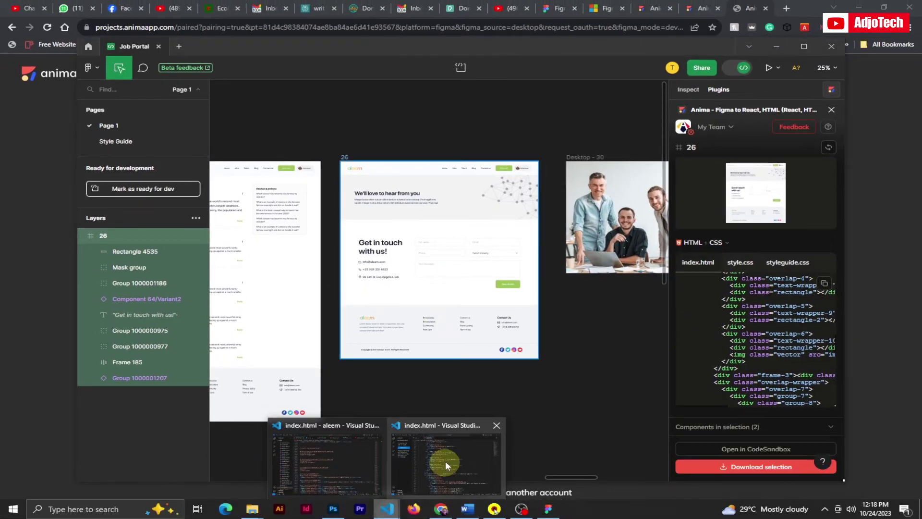
click(445, 460)
click(409, 257)
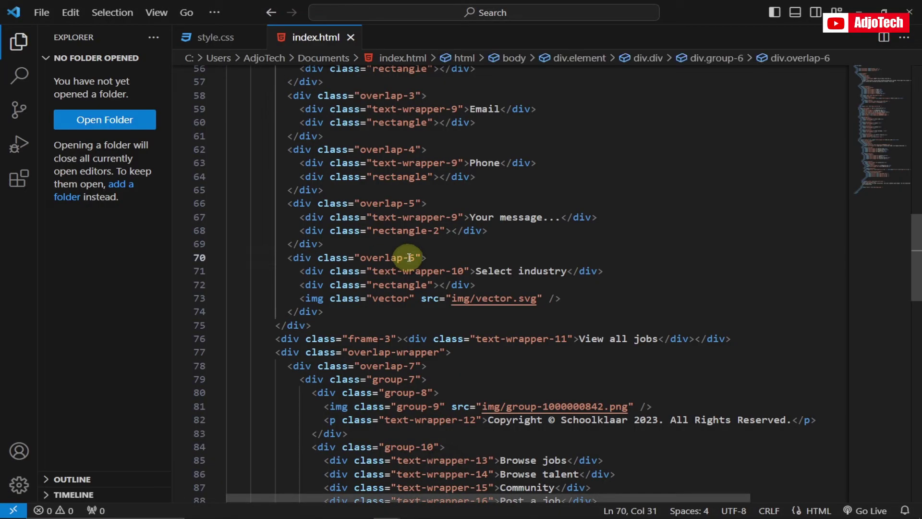
key(ctrl+a)
key(BackSpace)
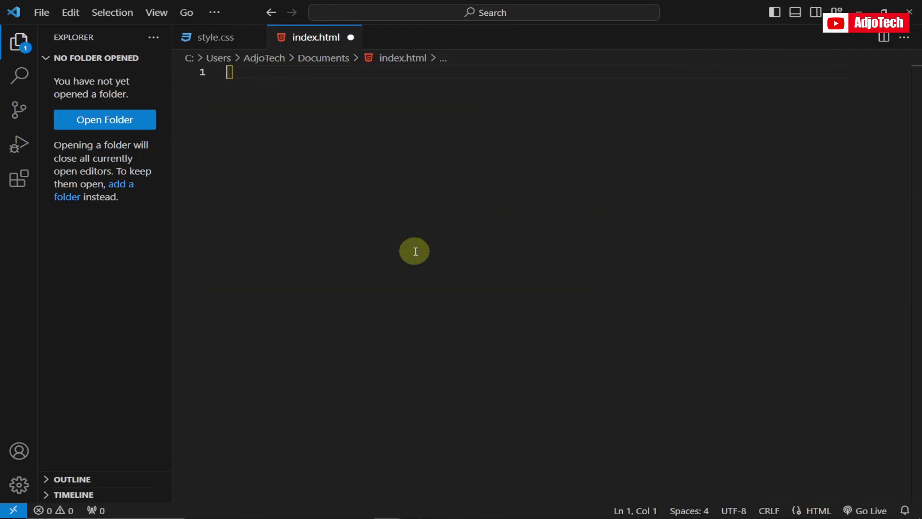
key(ctrl+v)
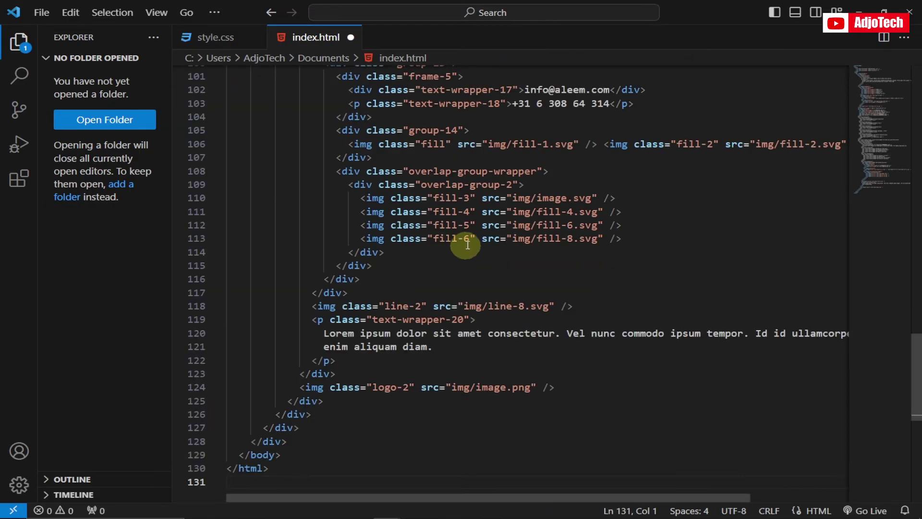
scroll(467, 244, up, 6)
scroll(467, 245, up, 15)
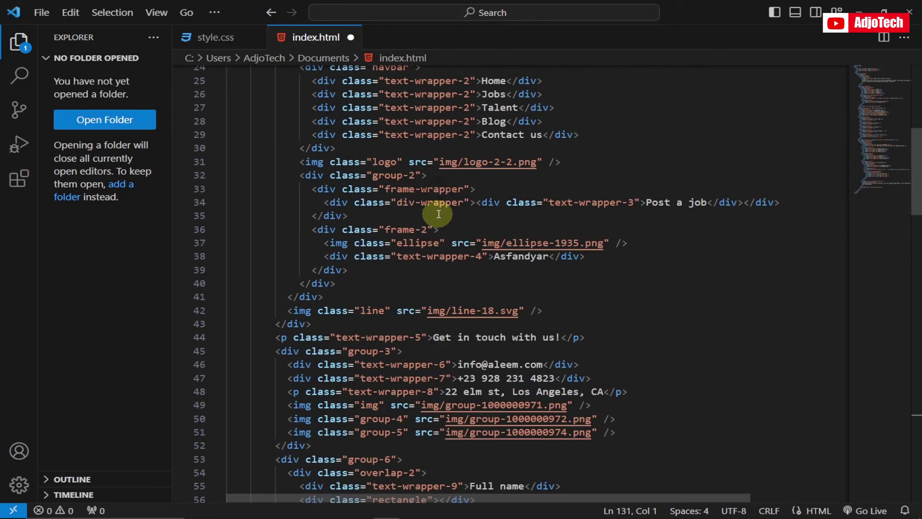
scroll(432, 206, up, 3)
Step: Delete all existing code in style.css, leaving it empty
click(216, 37)
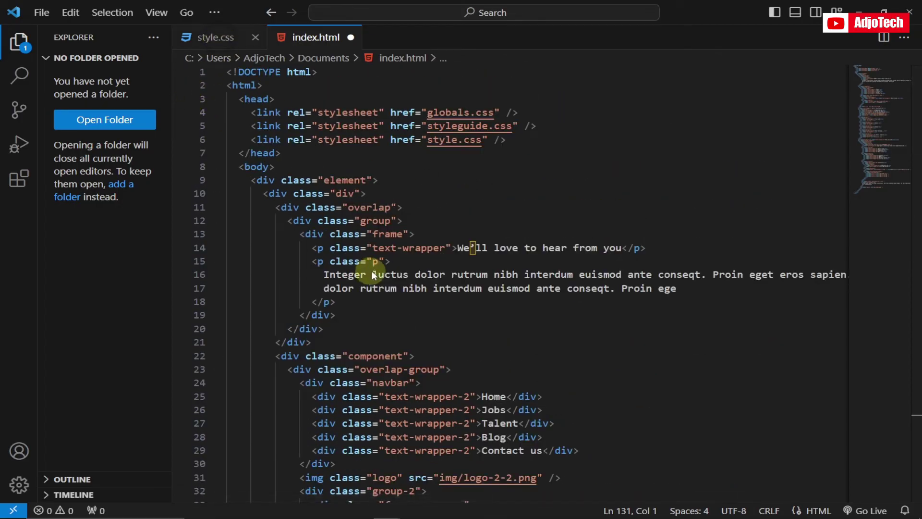
click(387, 272)
key(ctrl+a)
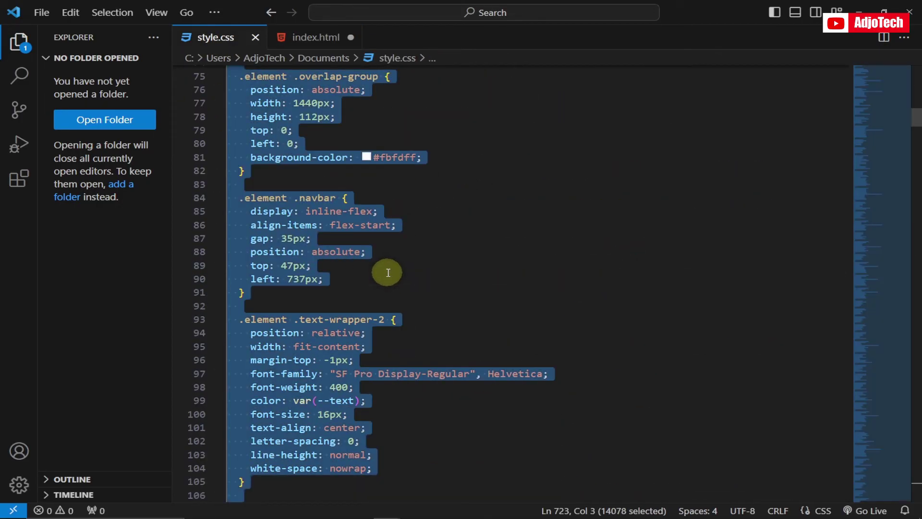
key(BackSpace)
Step: Paste Anima's generated CSS, over 720 lines, into the empty style.css file in VS Code
mouse_move(560, 500)
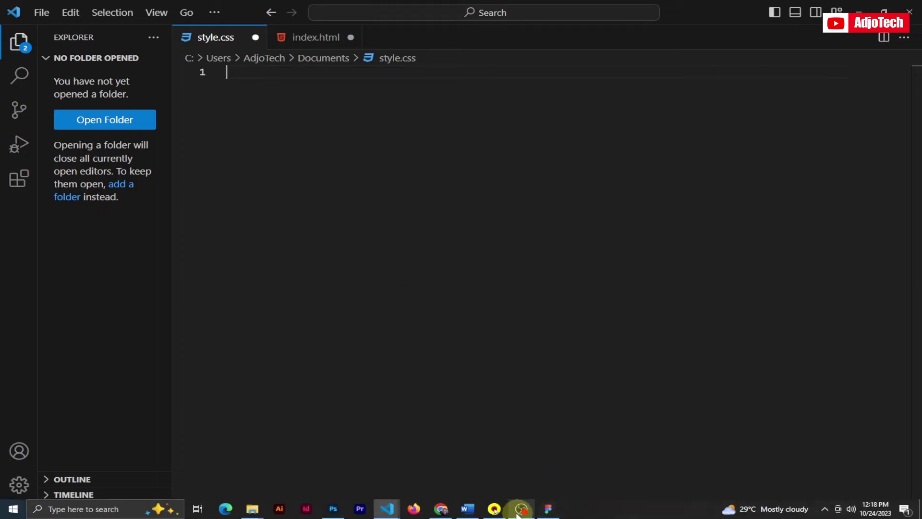
click(548, 509)
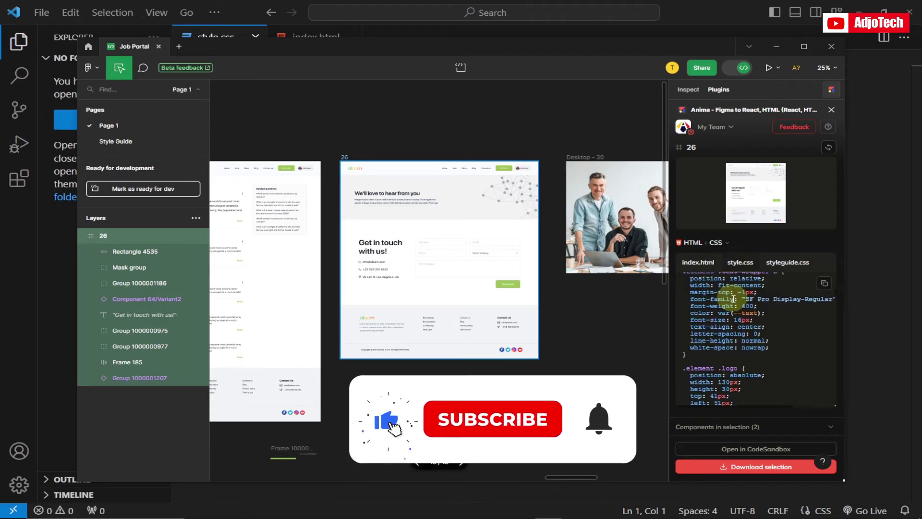
click(824, 284)
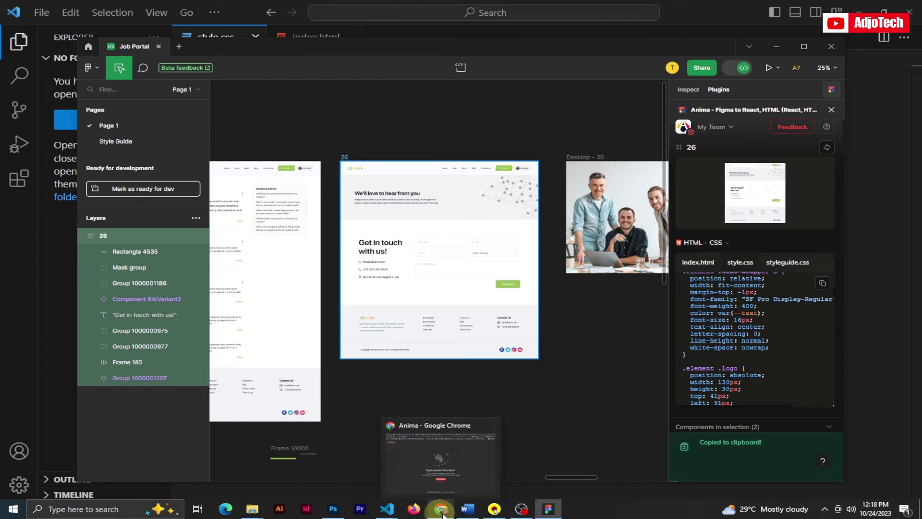
mouse_move(388, 509)
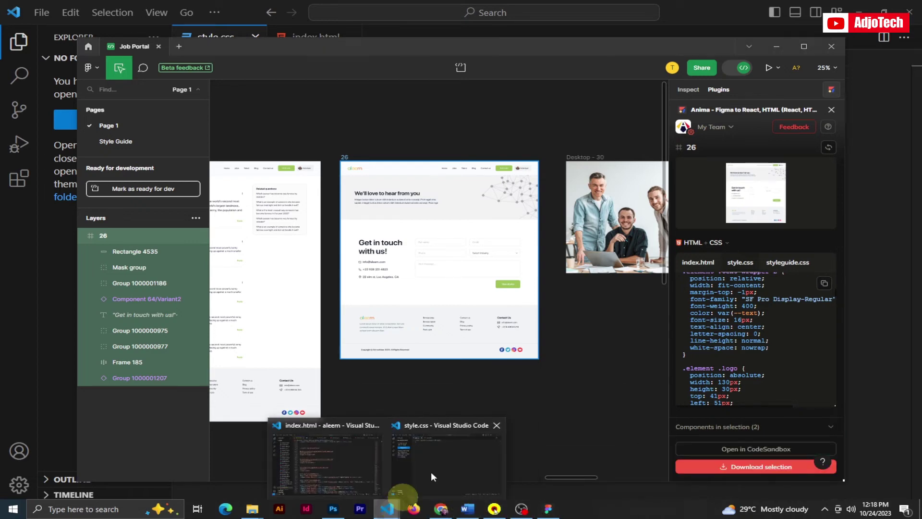
click(440, 462)
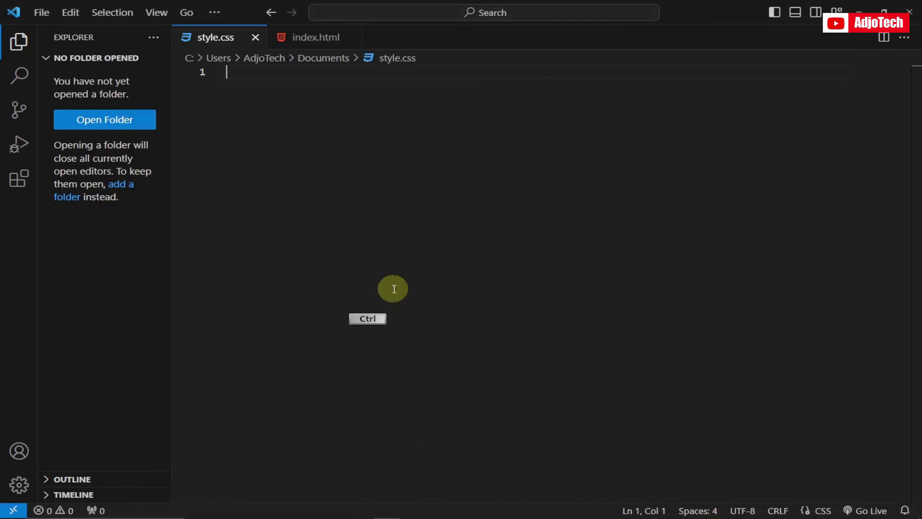
key(ctrl+v)
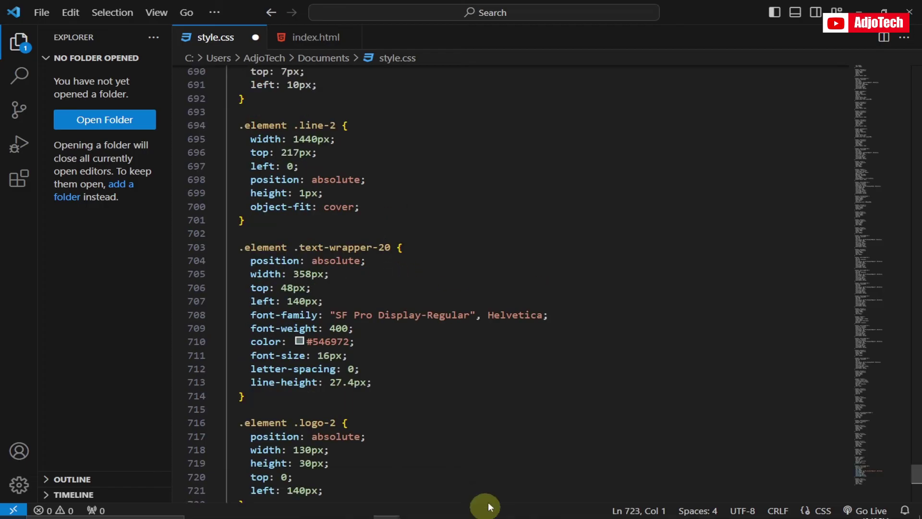
click(551, 508)
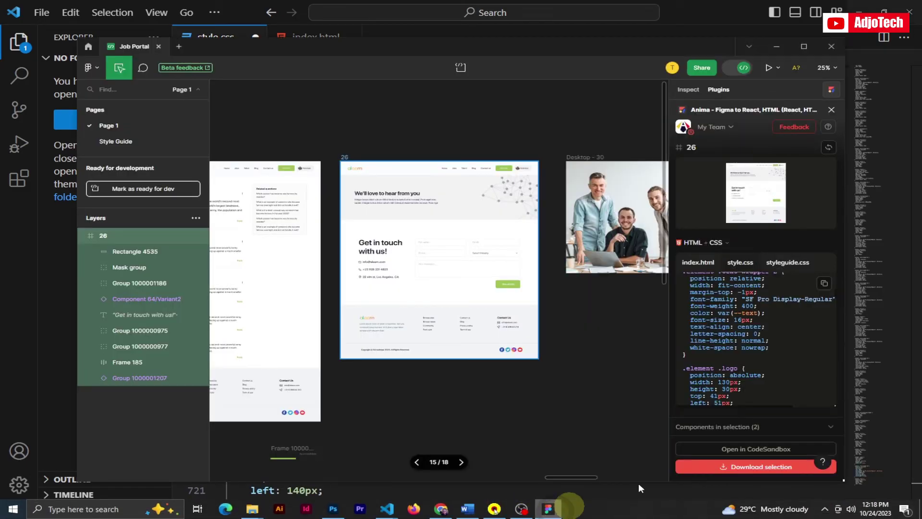
Step: Export frame 26 with 'Download selection' and save the AnimaPackage-Html-ZWB3P zip to Downloads
click(754, 468)
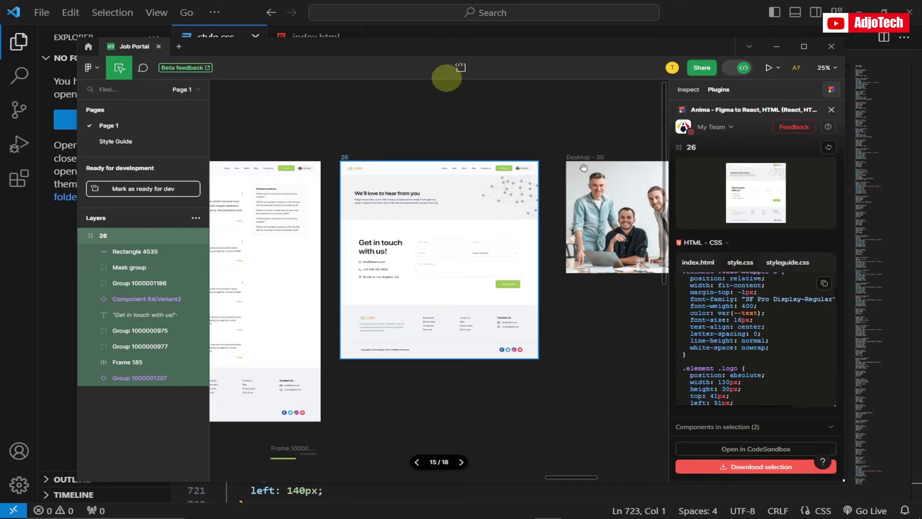
click(760, 469)
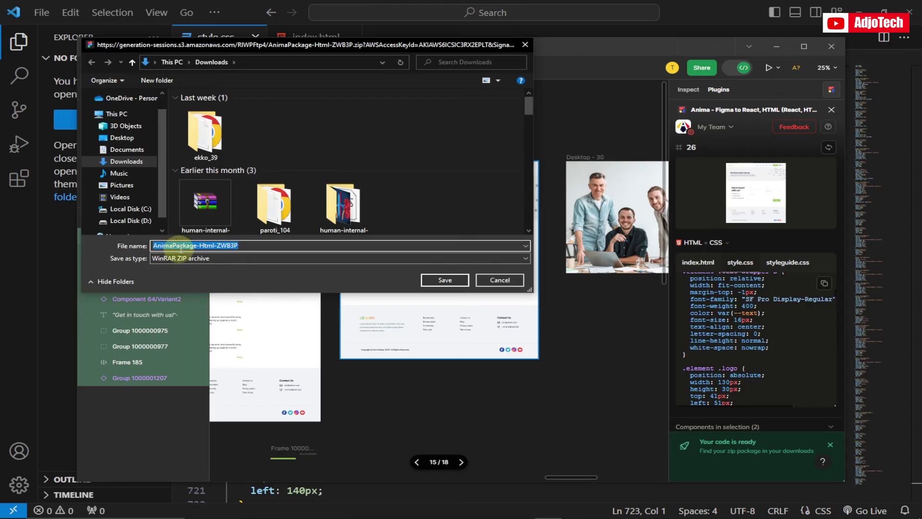
click(443, 281)
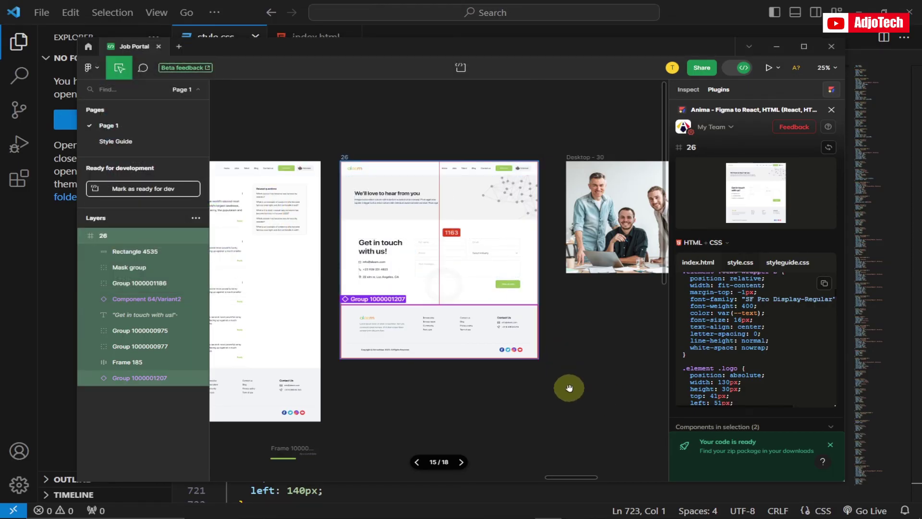